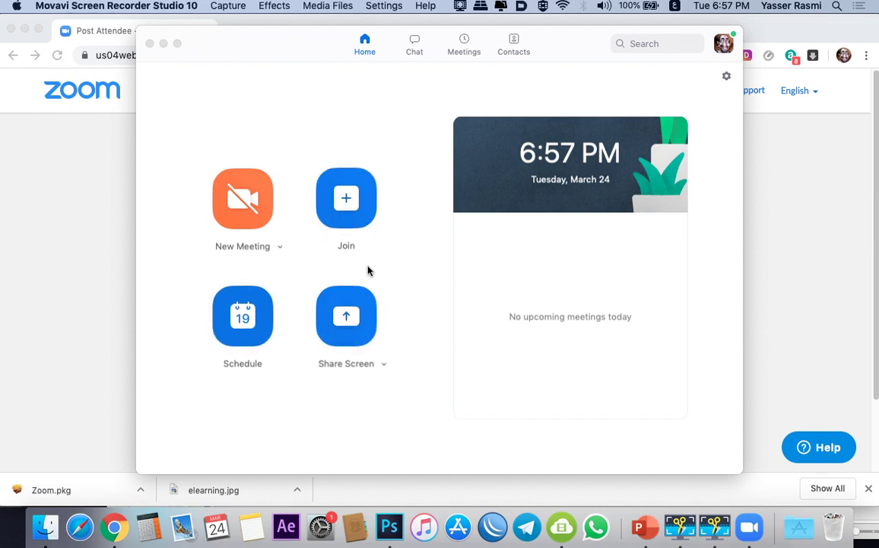
- Turn the Start with video option for new meetings on and off again
click(279, 247)
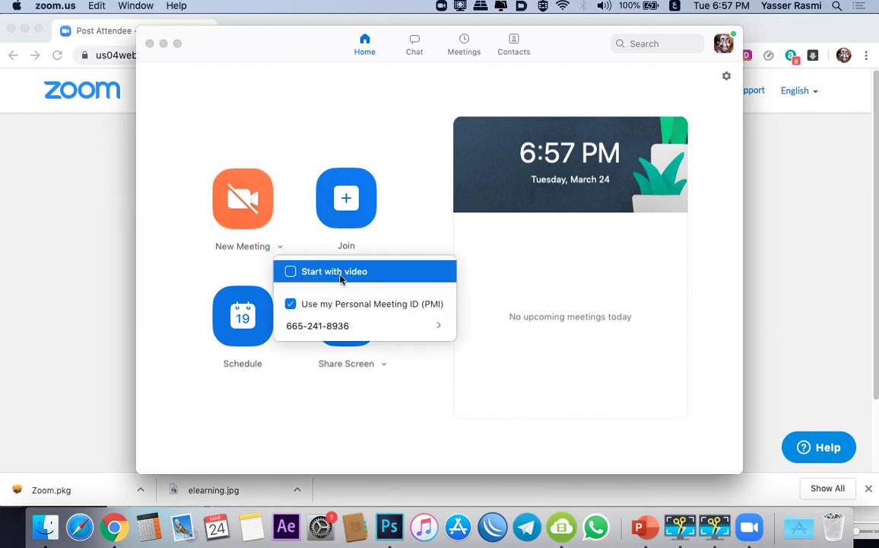
click(291, 272)
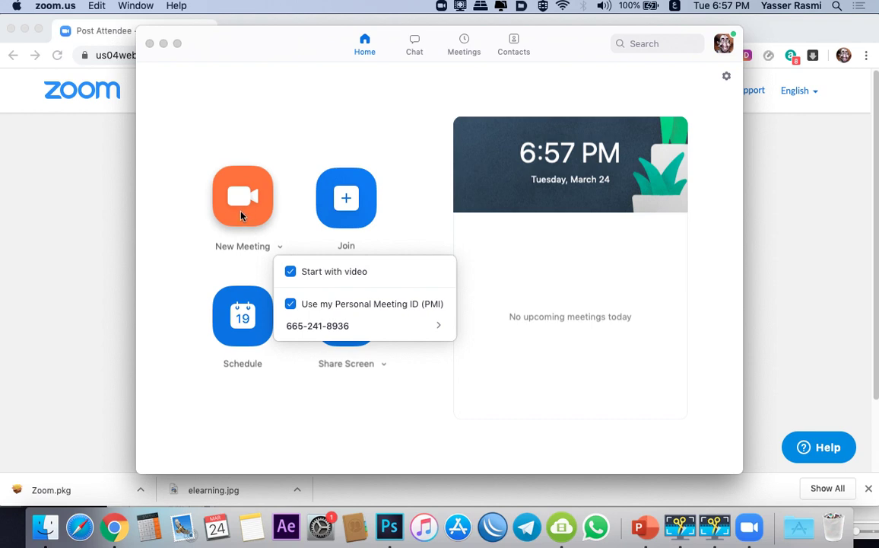
click(295, 274)
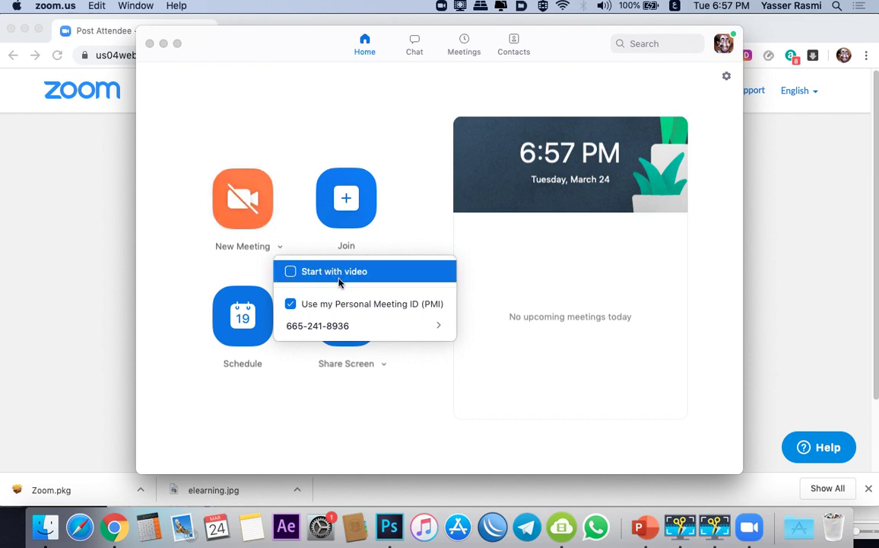
- Turn the use of the Personal Meeting ID off and on again, and review the options available for that ID
click(291, 304)
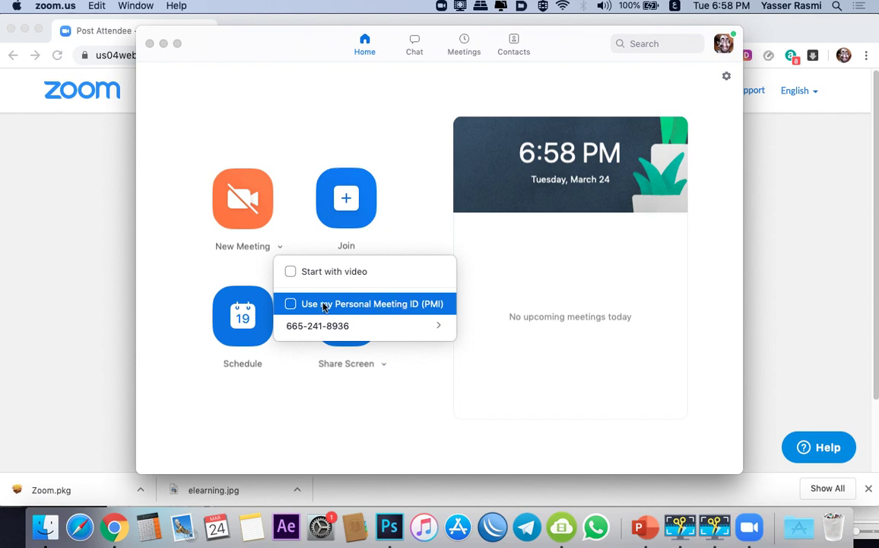
click(292, 305)
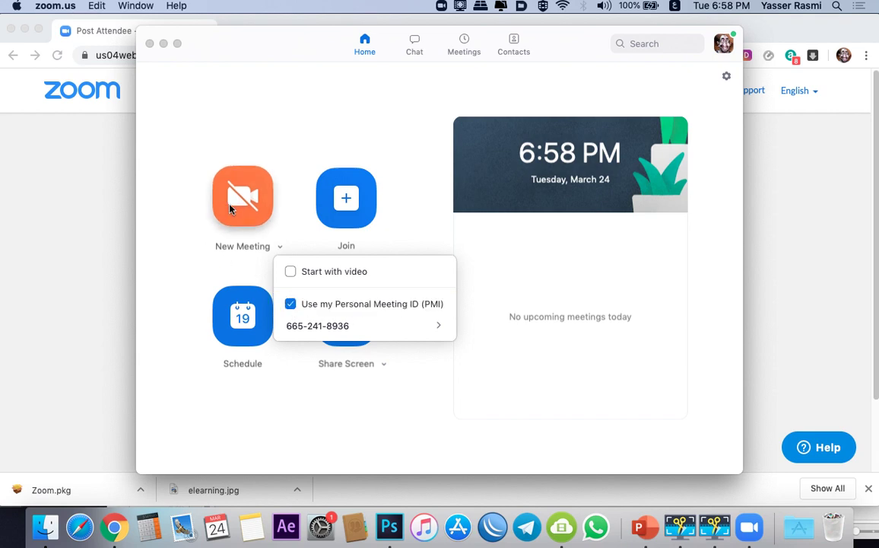
mouse_move(320, 329)
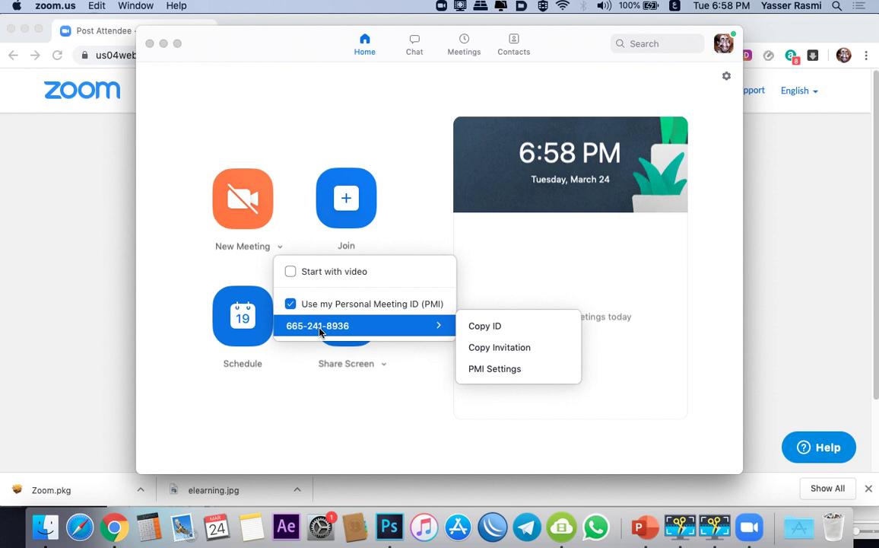
click(289, 305)
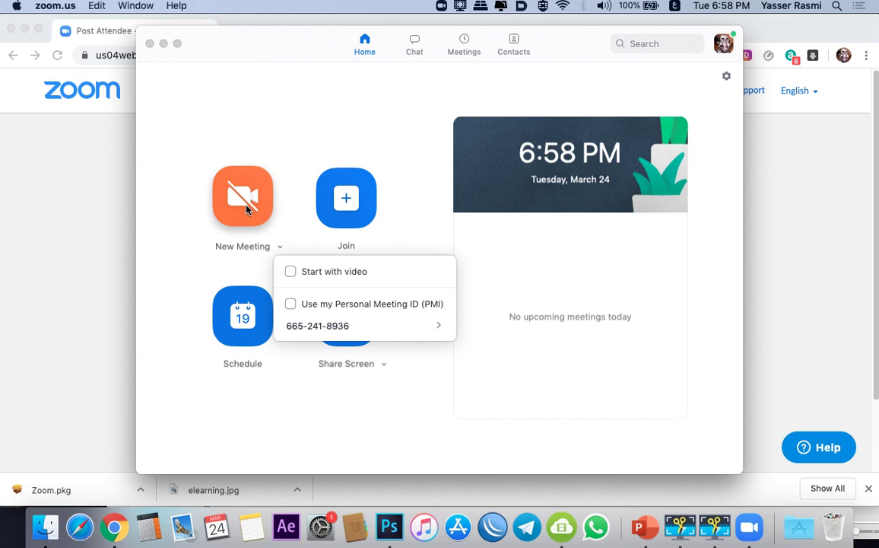
click(304, 305)
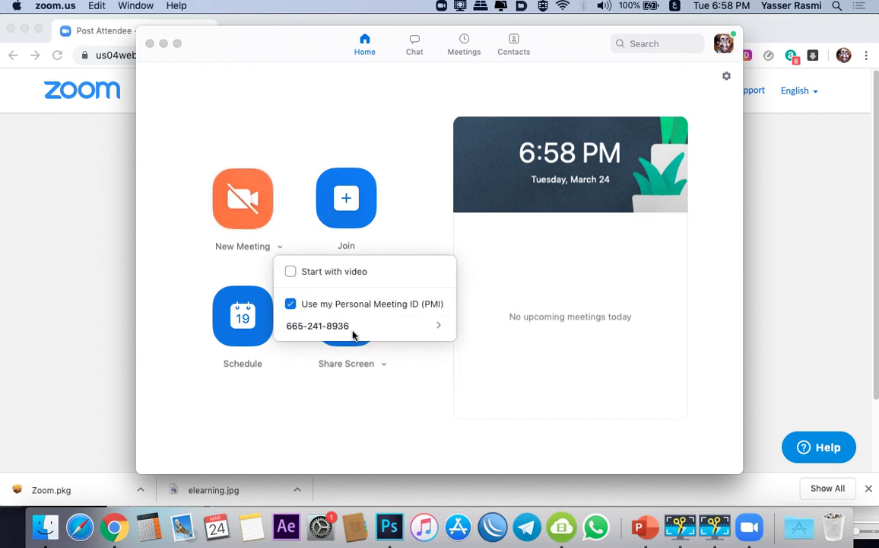
mouse_move(360, 327)
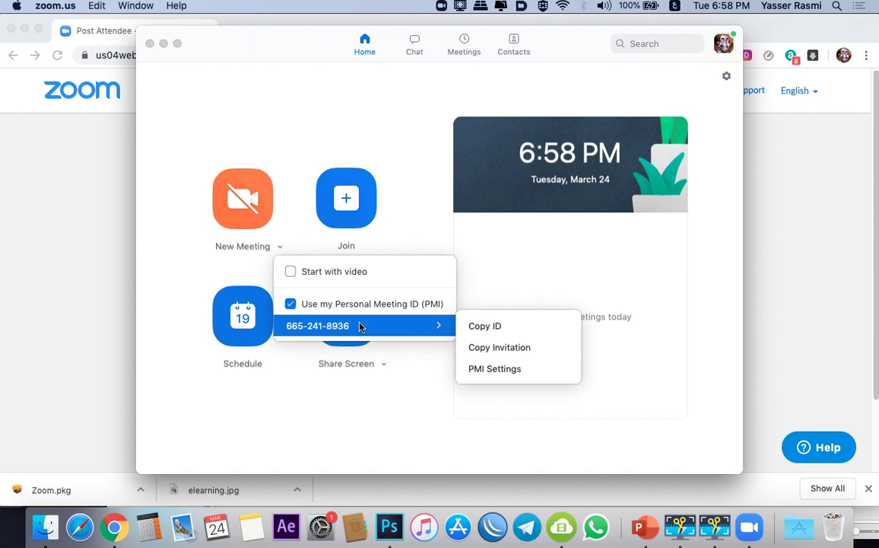
click(169, 205)
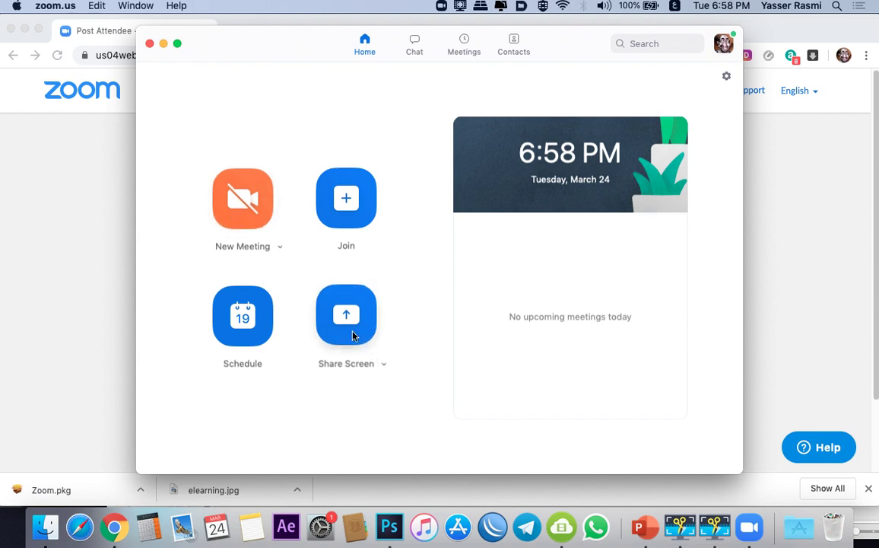
- Start a screen share using the personal meeting ID and share the Whiteboard
click(382, 366)
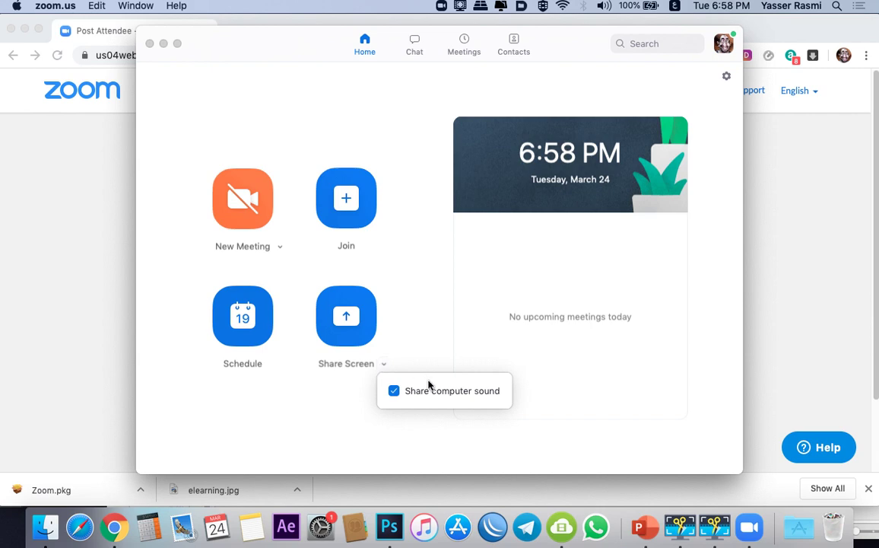
click(347, 323)
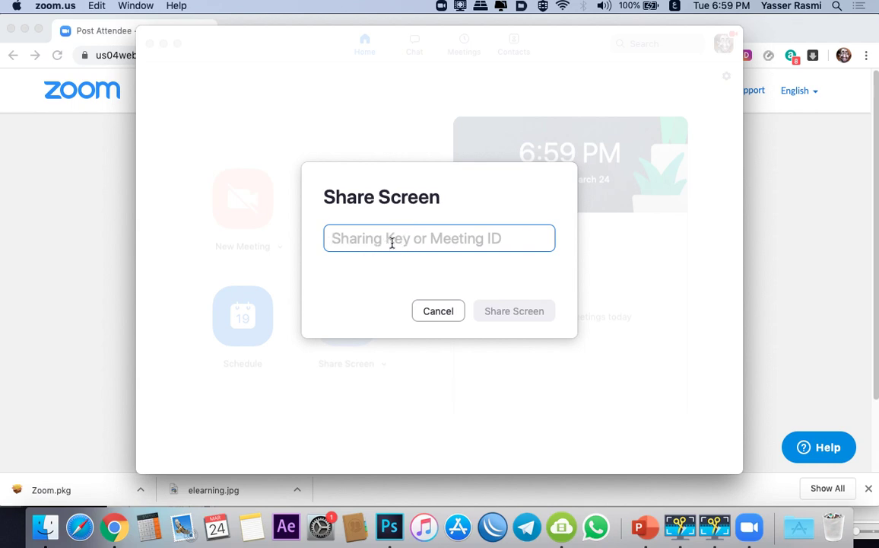
key(super+v)
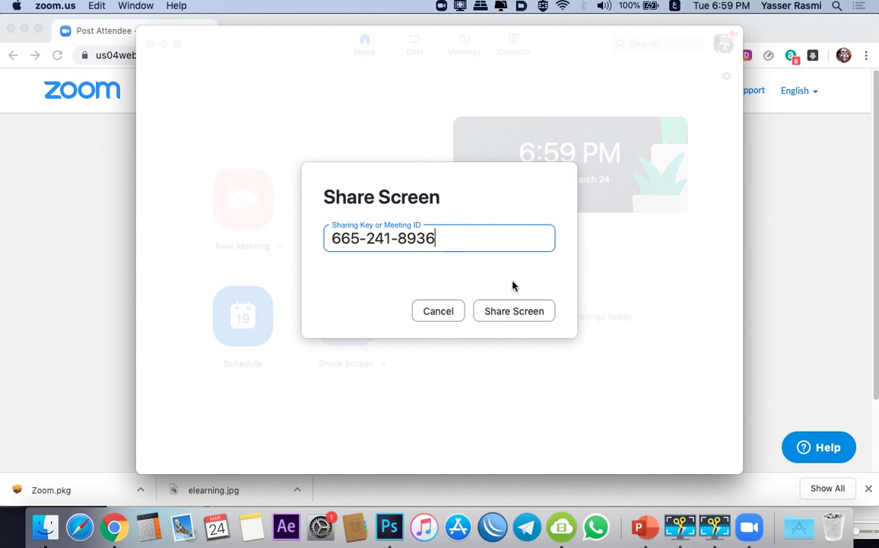
click(521, 311)
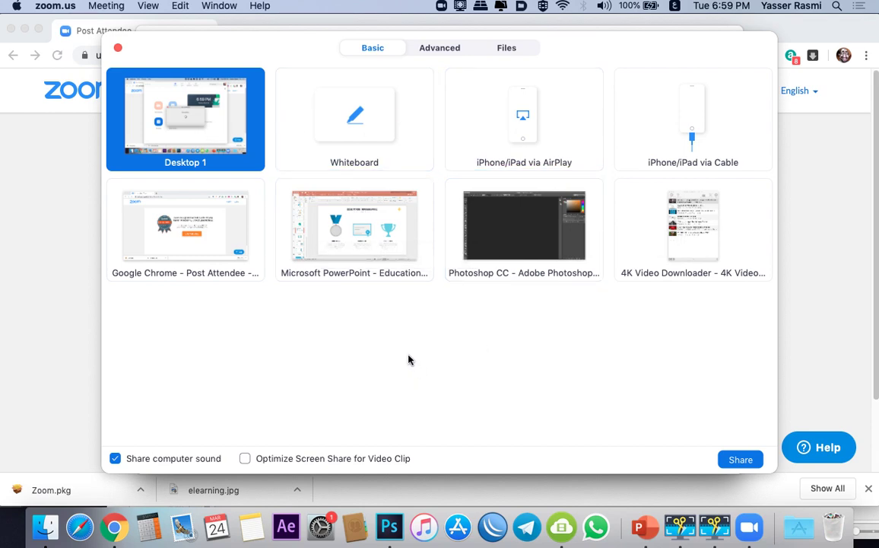
click(351, 122)
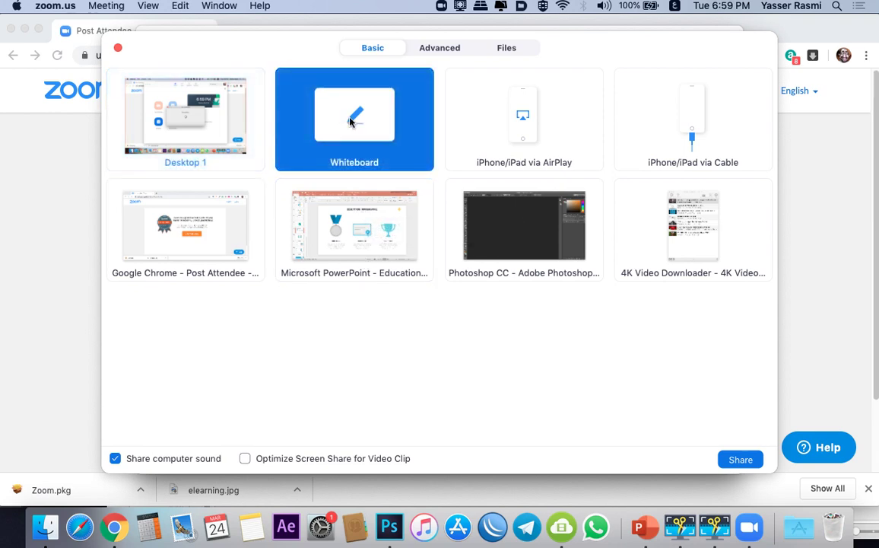
click(741, 458)
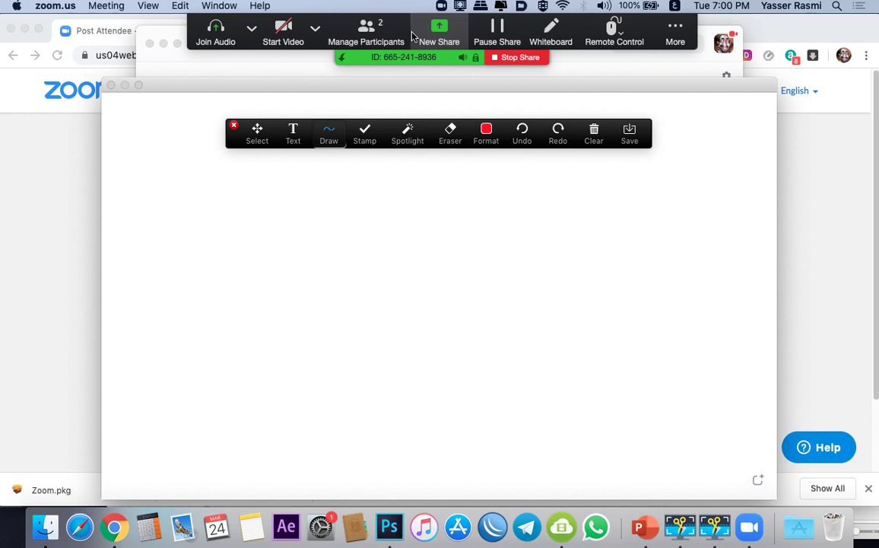
- Open the meeting's participants list and move the annotation toolbar below it
click(370, 32)
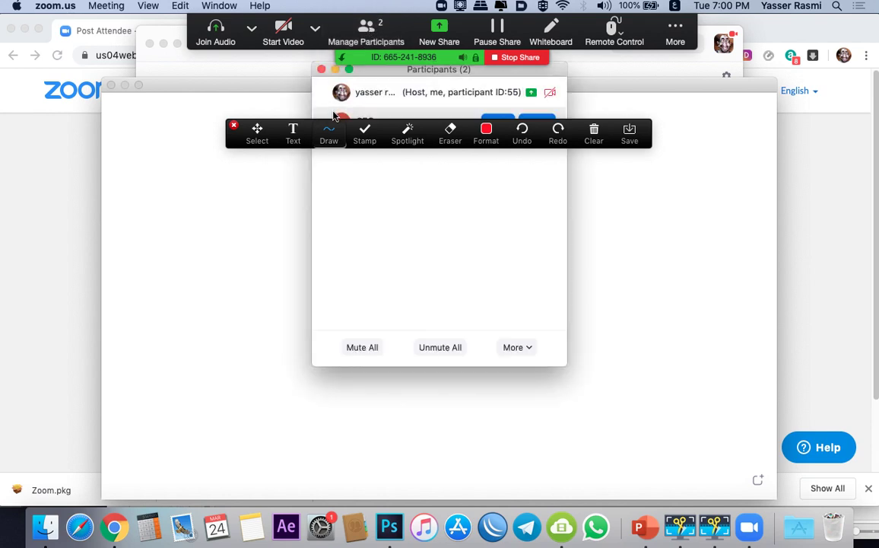
mouse_move(363, 136)
mouse_down()
mouse_move(245, 152)
mouse_move(265, 338)
mouse_move(294, 435)
mouse_up()
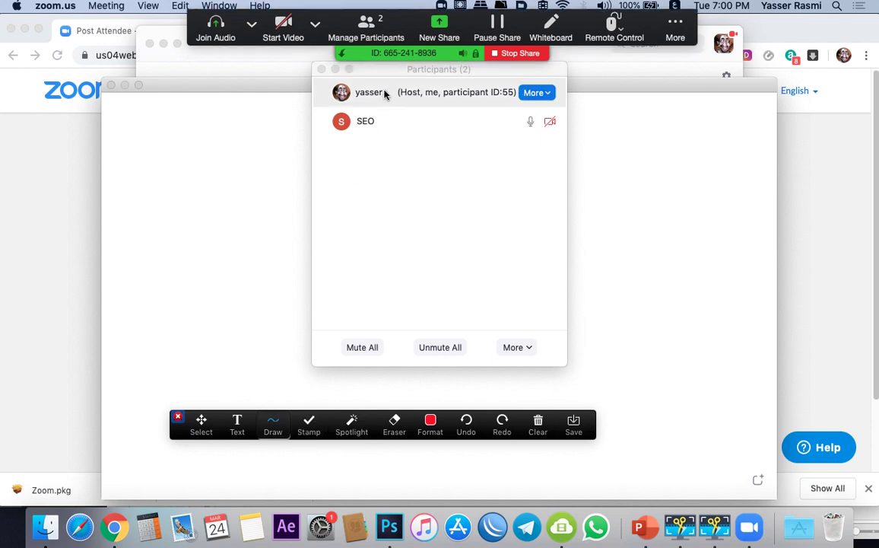
mouse_move(385, 124)
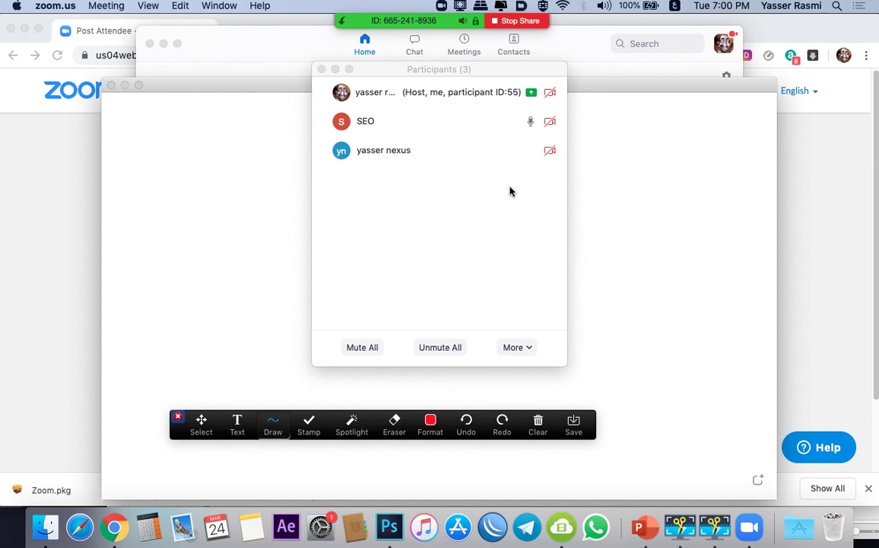
- Ask the third listed participant to start their video, and close the participants list
mouse_move(550, 163)
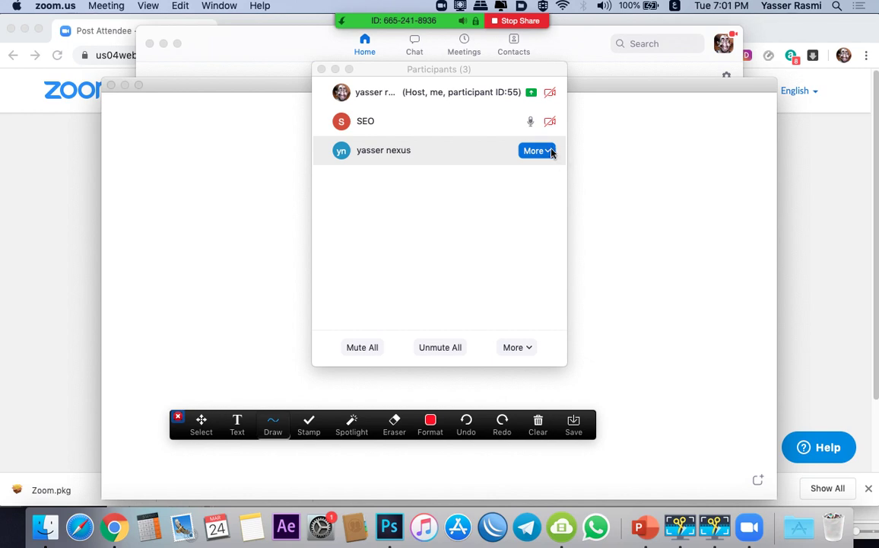
click(549, 151)
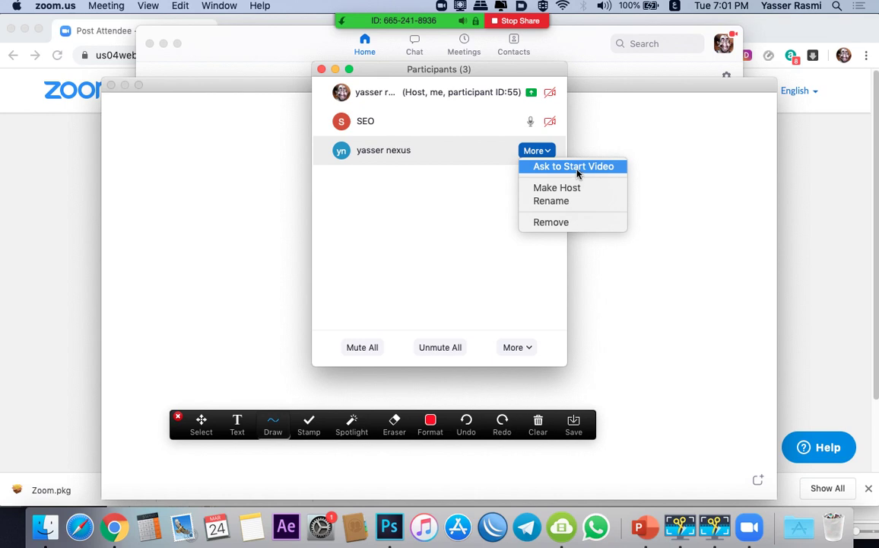
click(577, 172)
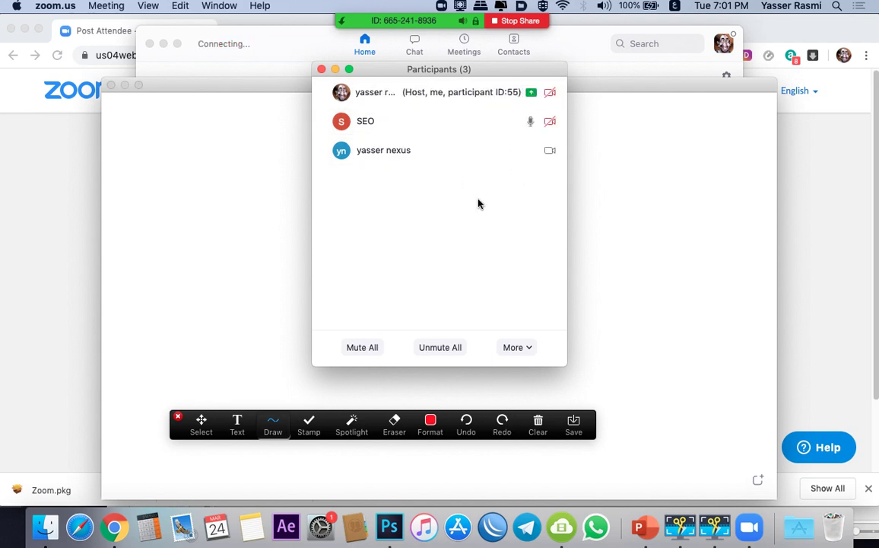
click(655, 227)
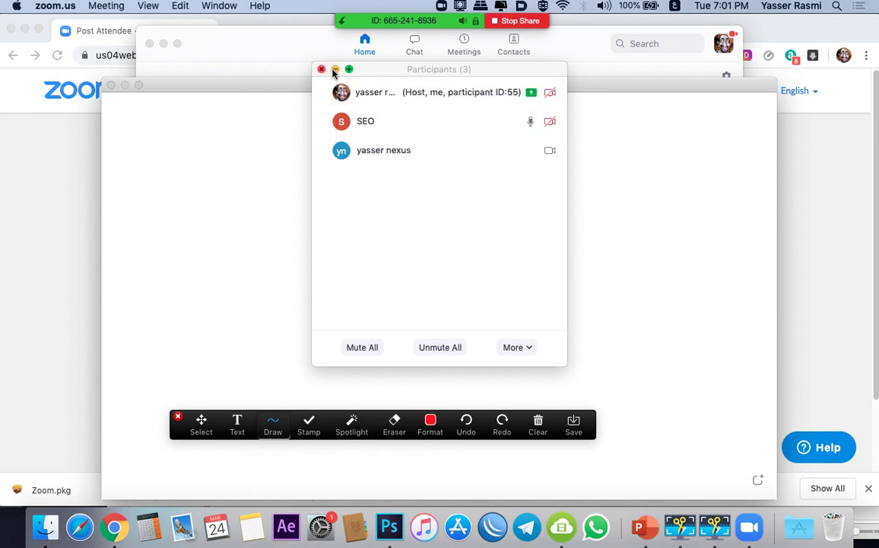
click(322, 70)
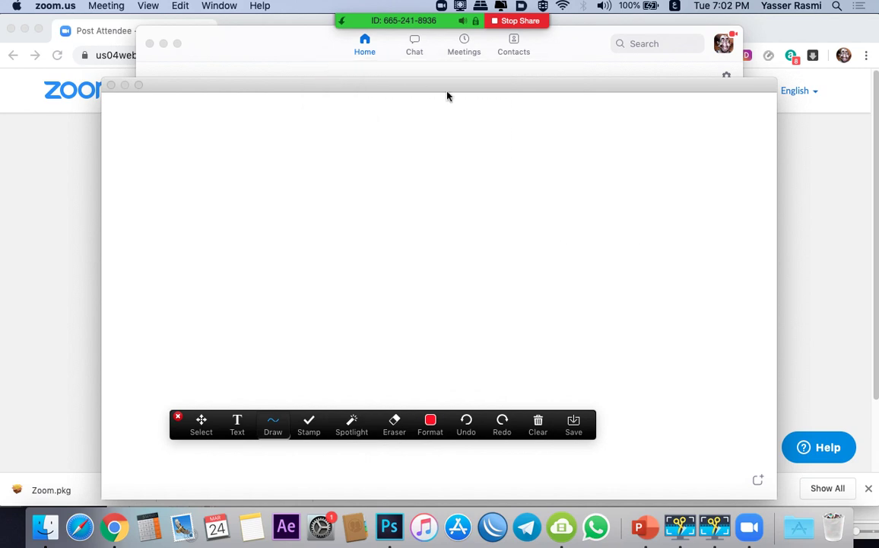
- Move the whiteboard window up slightly and draw a thin, closed, irregular red outline freehand on it
drag(397, 86, 445, 80)
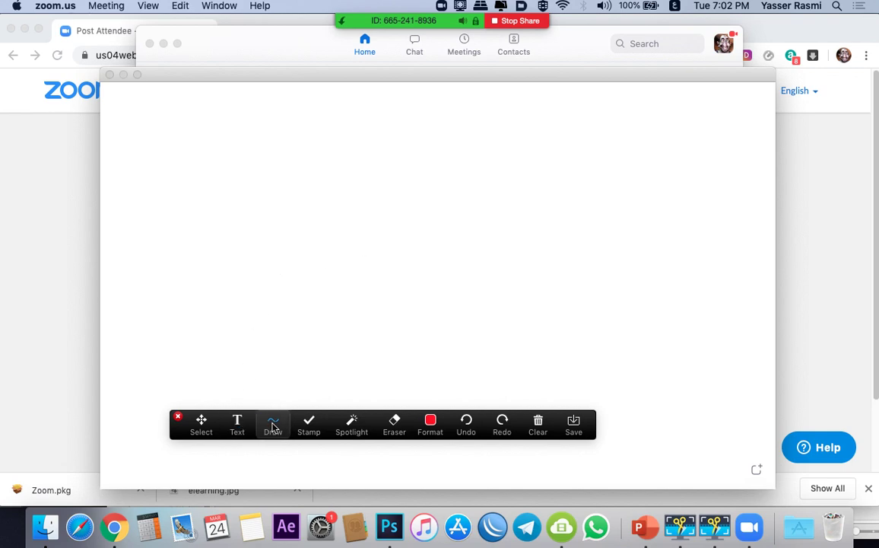
mouse_move(244, 168)
mouse_down()
mouse_move(309, 174)
mouse_move(371, 226)
mouse_move(228, 199)
mouse_move(249, 168)
mouse_up()
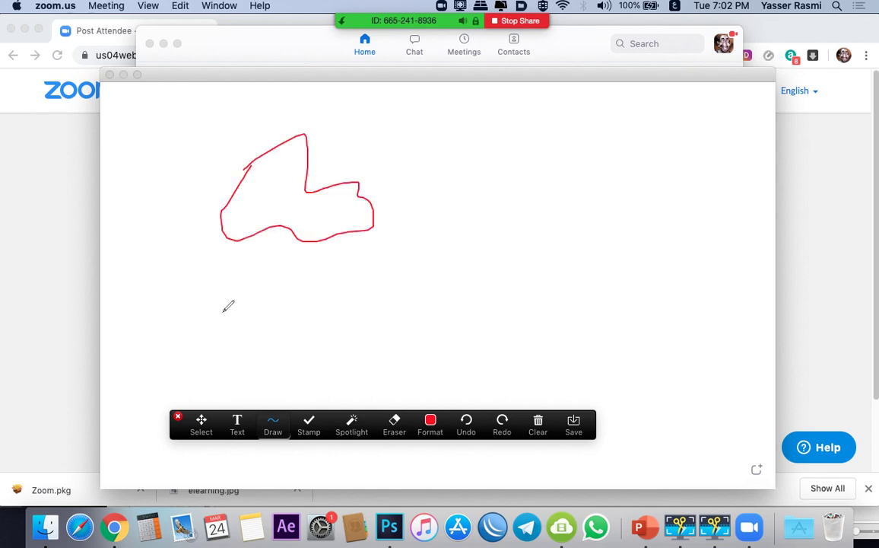
- Draw a thick pink freehand highlighter stroke beside the red outline on the whiteboard
click(272, 432)
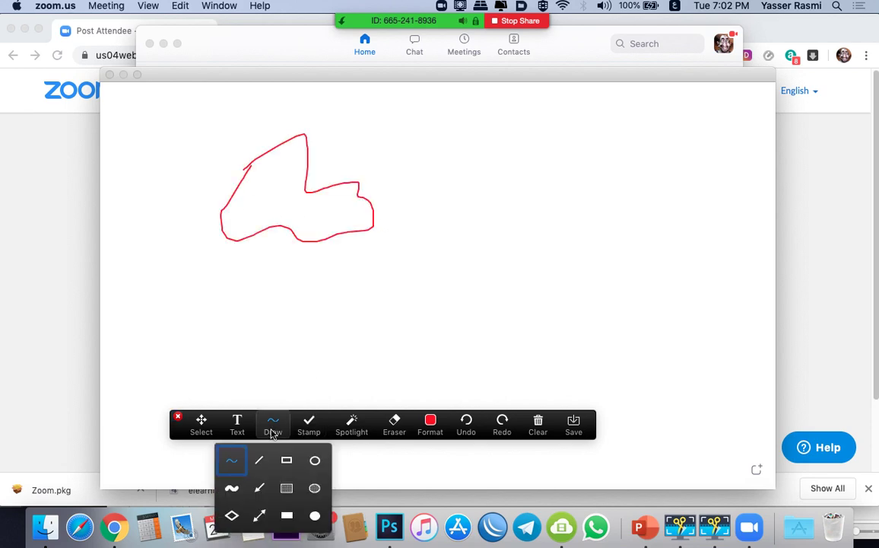
click(232, 489)
click(430, 425)
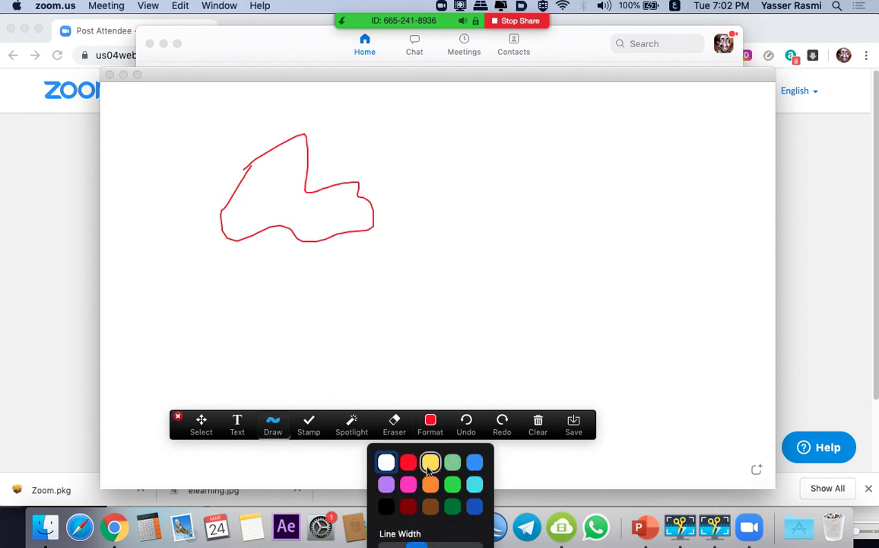
click(408, 484)
mouse_move(452, 266)
mouse_down()
mouse_move(525, 187)
mouse_move(530, 308)
mouse_move(398, 316)
mouse_up()
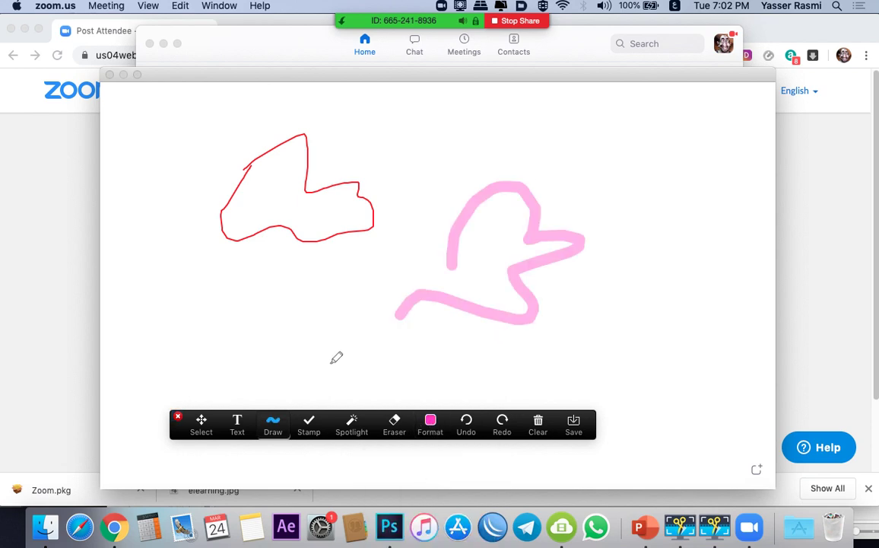
- Add the text "التعلم الذكي" below the red outline on the whiteboard
click(237, 424)
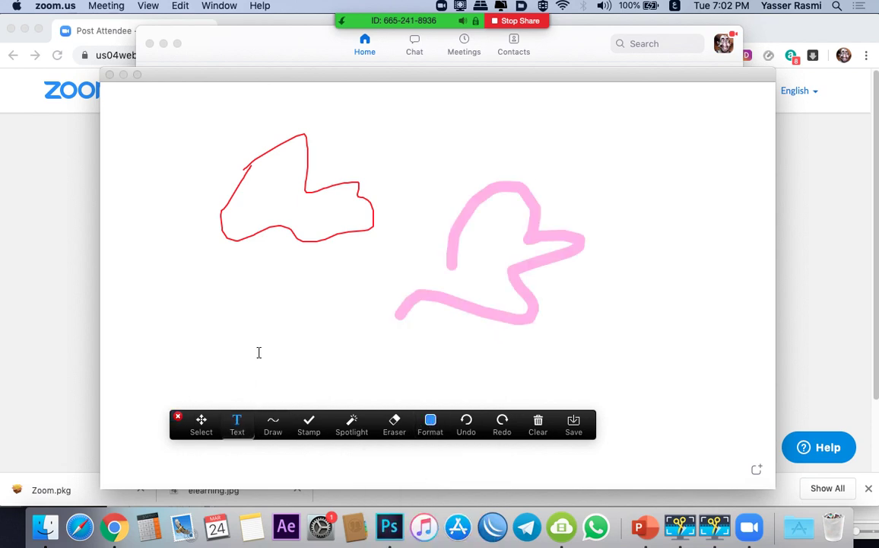
click(258, 352)
text(التعلم الذكي)
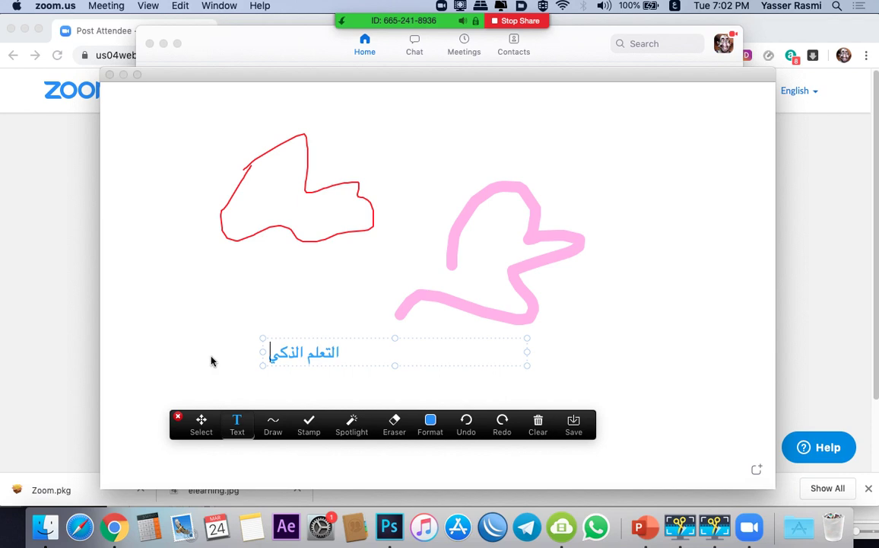
- Point at the whiteboard with the Spotlight laser, and erase the pink highlighter stroke
click(352, 423)
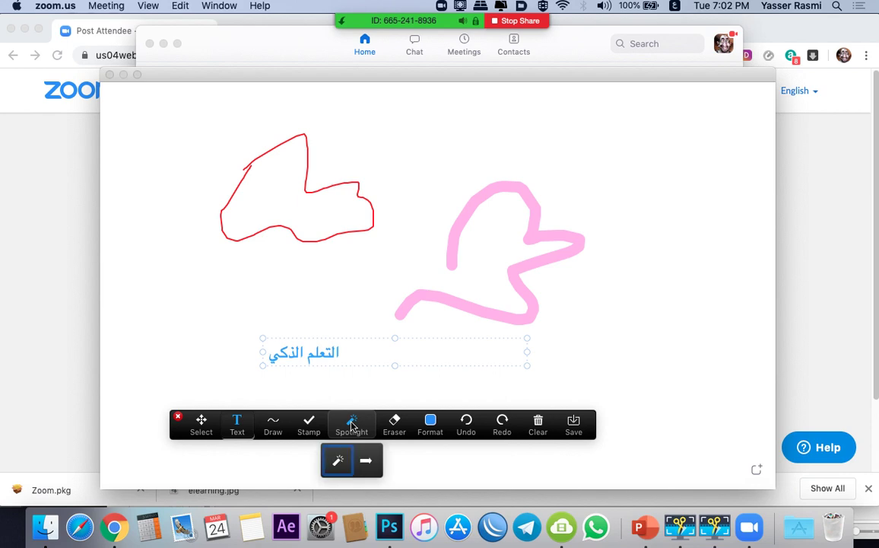
click(340, 462)
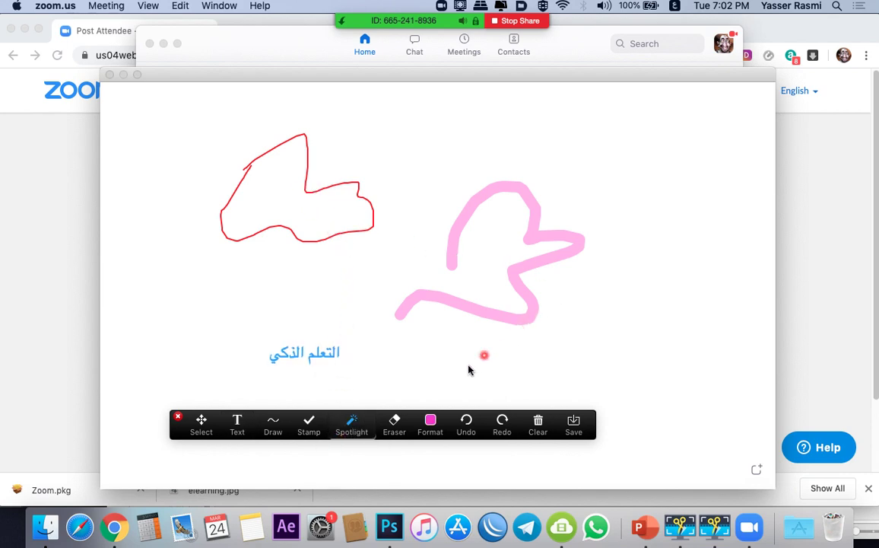
click(393, 426)
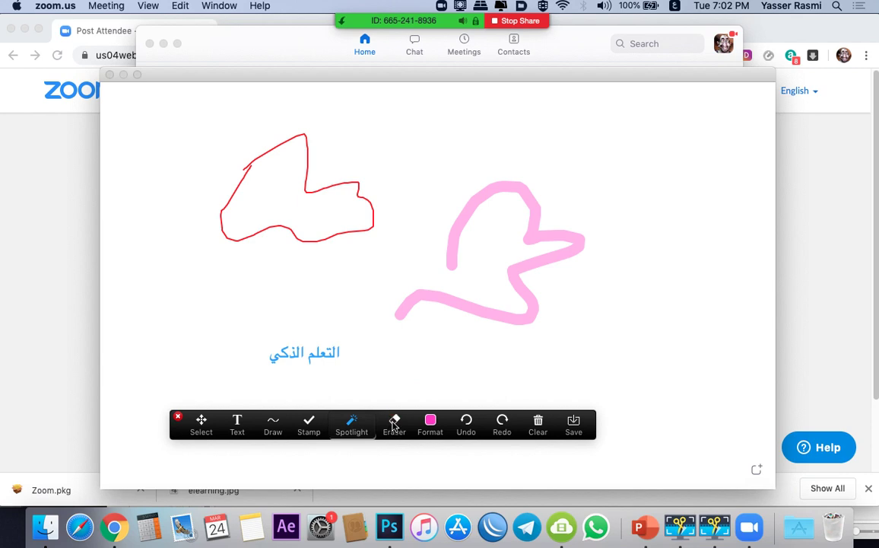
click(399, 312)
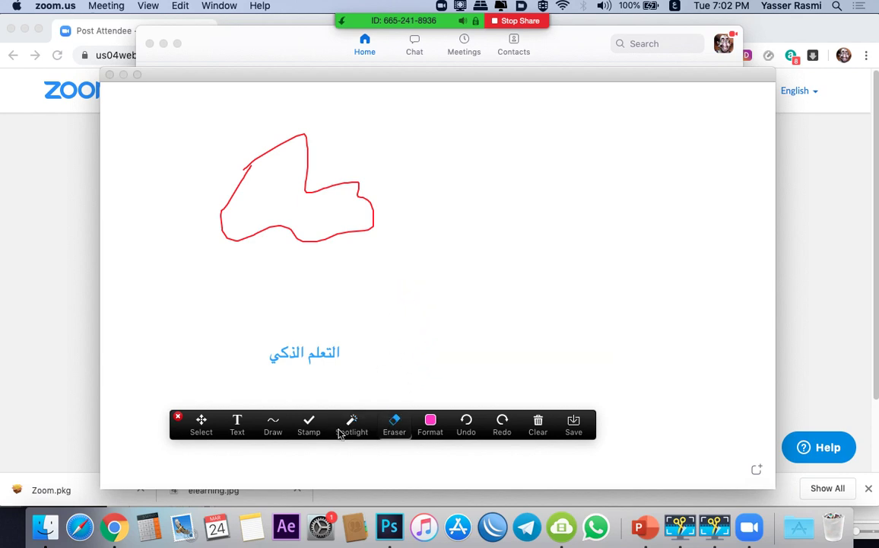
- Move the text "التعلم الذكي" up and to the right, and shift the red outline slightly left and down
click(200, 423)
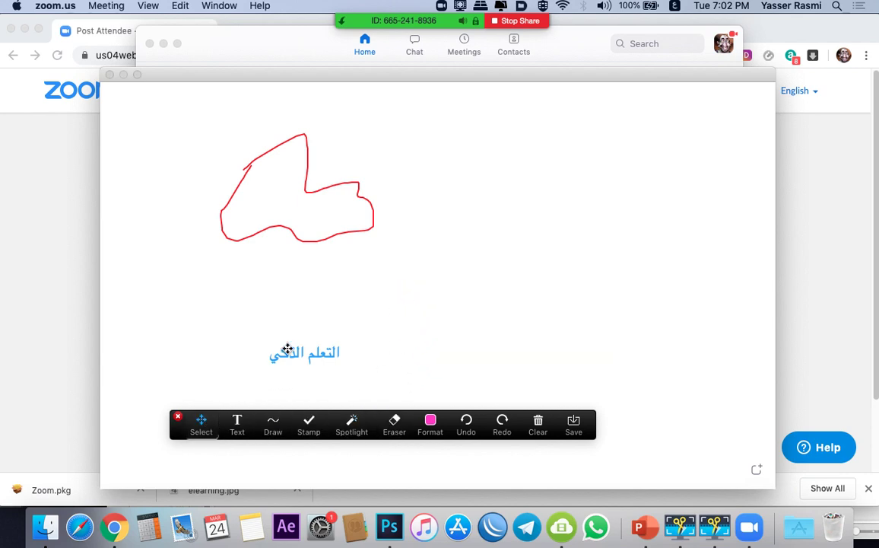
mouse_move(298, 352)
mouse_down()
mouse_move(428, 312)
mouse_move(449, 319)
mouse_up()
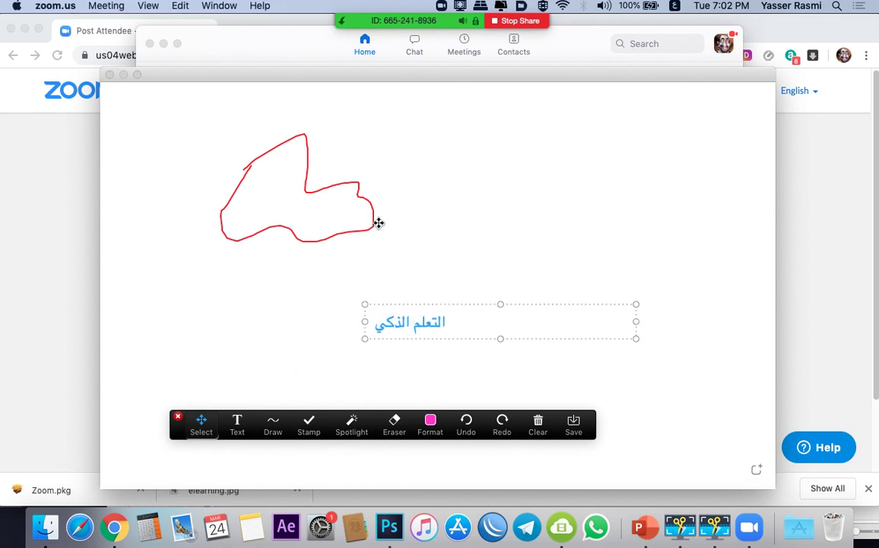
mouse_move(379, 223)
mouse_down()
mouse_move(320, 225)
mouse_move(334, 232)
mouse_up()
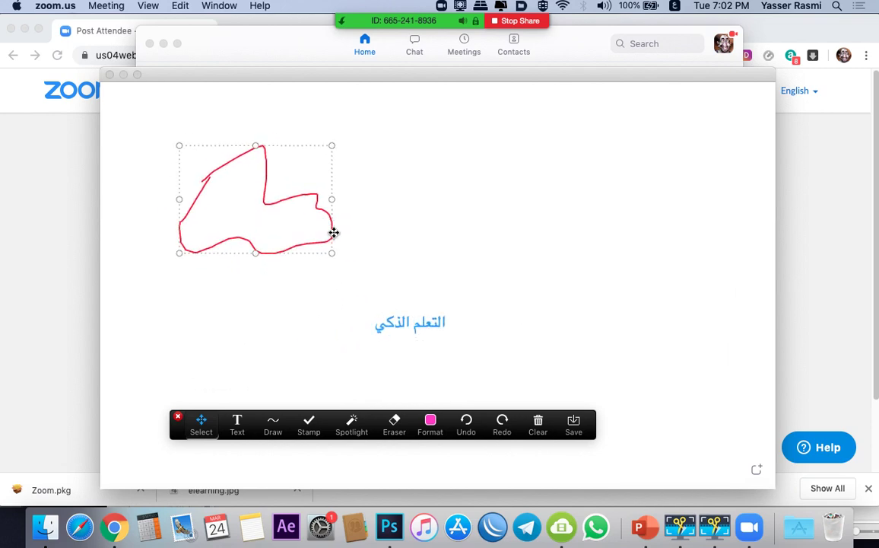
- Draw a tall, unfilled pink rectangle on the whiteboard, to the right of the red outline and the text
click(274, 428)
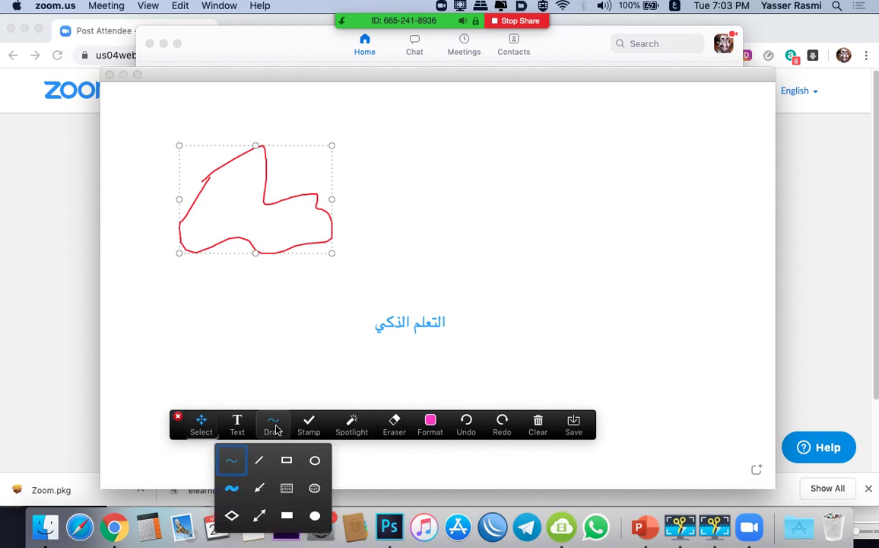
click(286, 460)
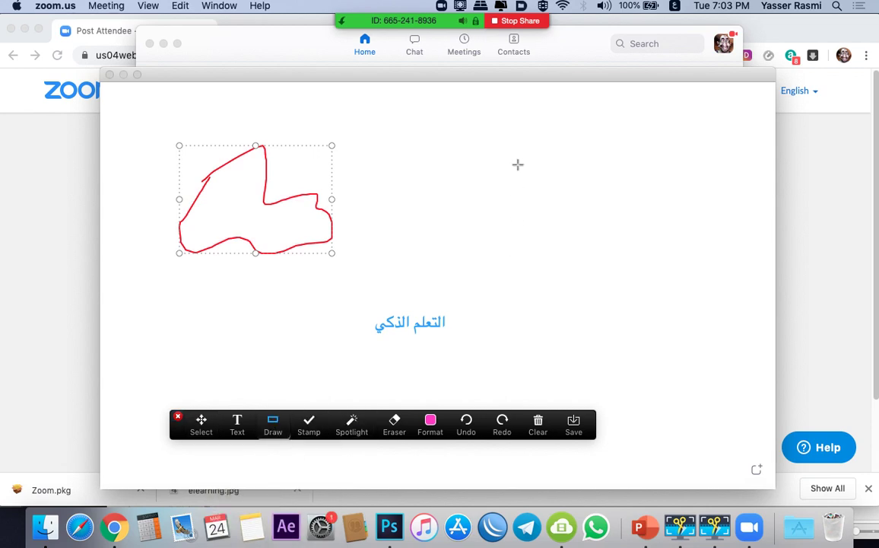
drag(518, 164, 616, 307)
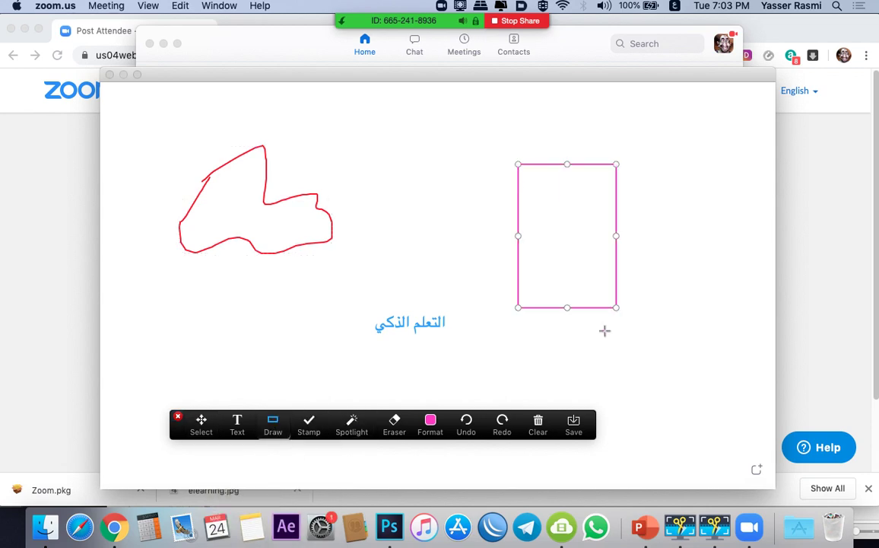
- Draw a narrow, upright, semi-transparent filled orange ellipse between the red outline and the pink rectangle
click(274, 423)
click(314, 488)
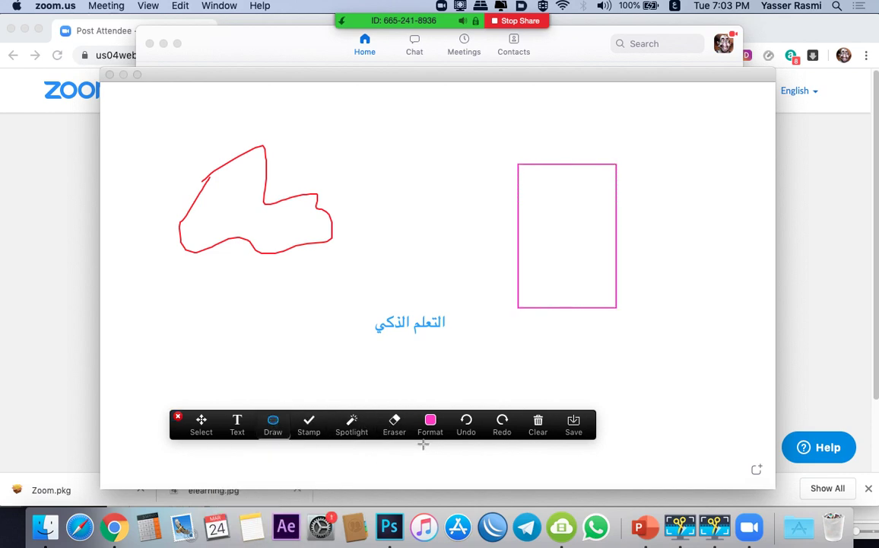
click(434, 429)
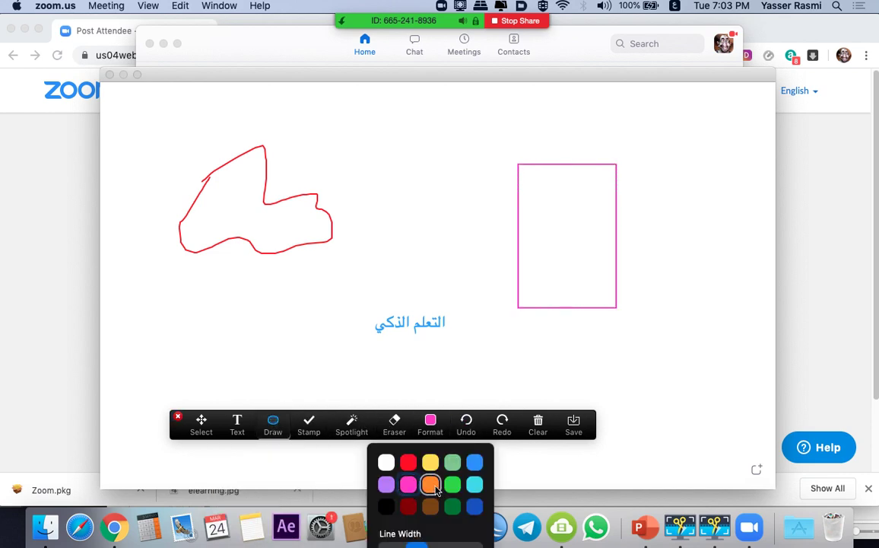
drag(416, 261, 463, 165)
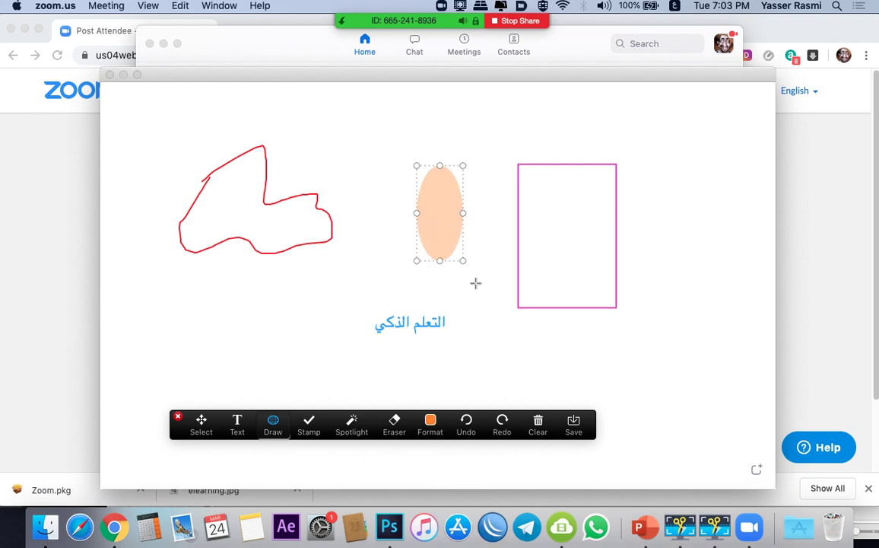